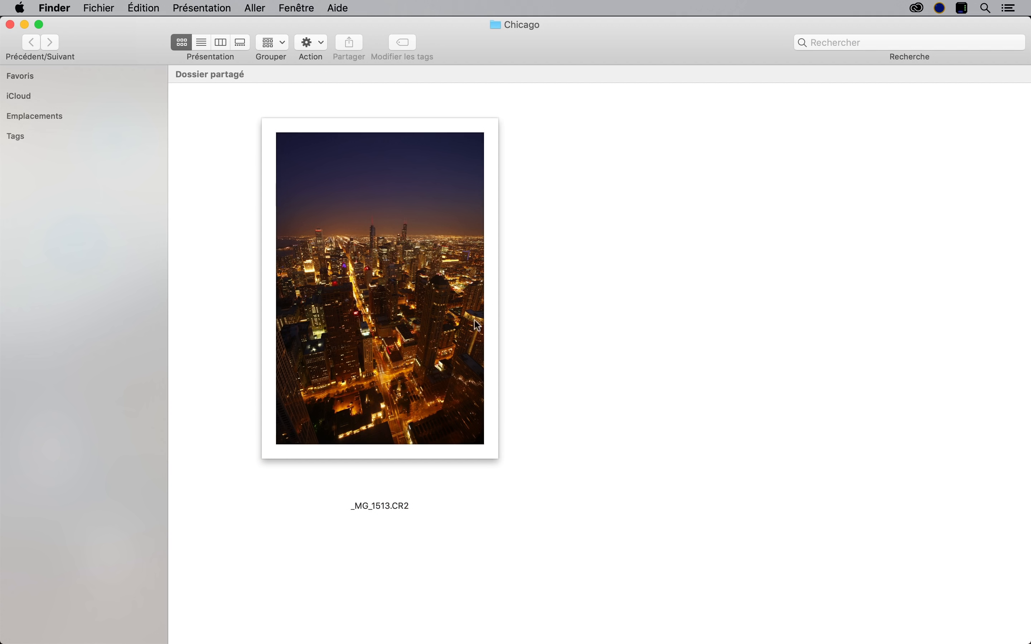
# Step: Open the raw photo _MG_1513.CR2 in Photoshop's Camera Raw
pyautogui.click(430, 326)
pyautogui.moveTo(431, 326); pyautogui.dragTo(412, 606)
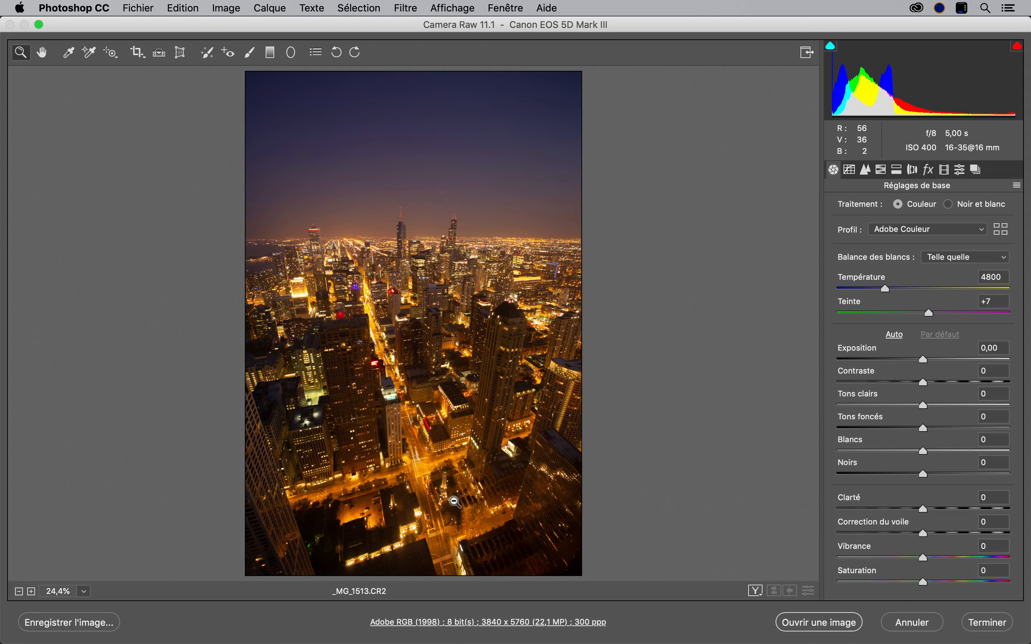
# Step: Crop the photo to a 4 to 5 ratio at full width, trimming mostly the upper sky and a little of the lower edge
pyautogui.click(137, 62)
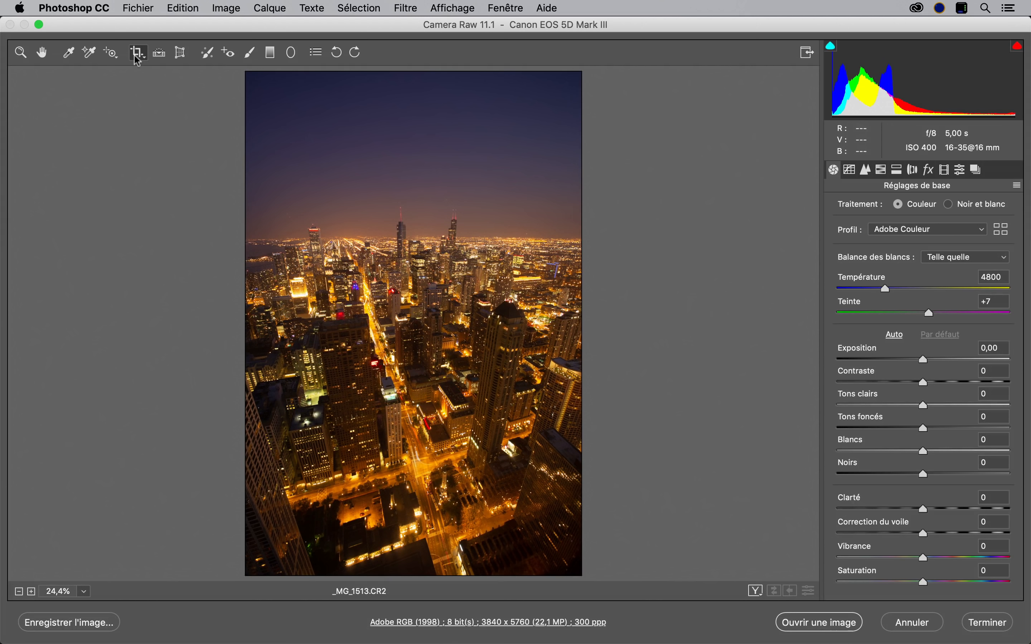
pyautogui.click(136, 56)
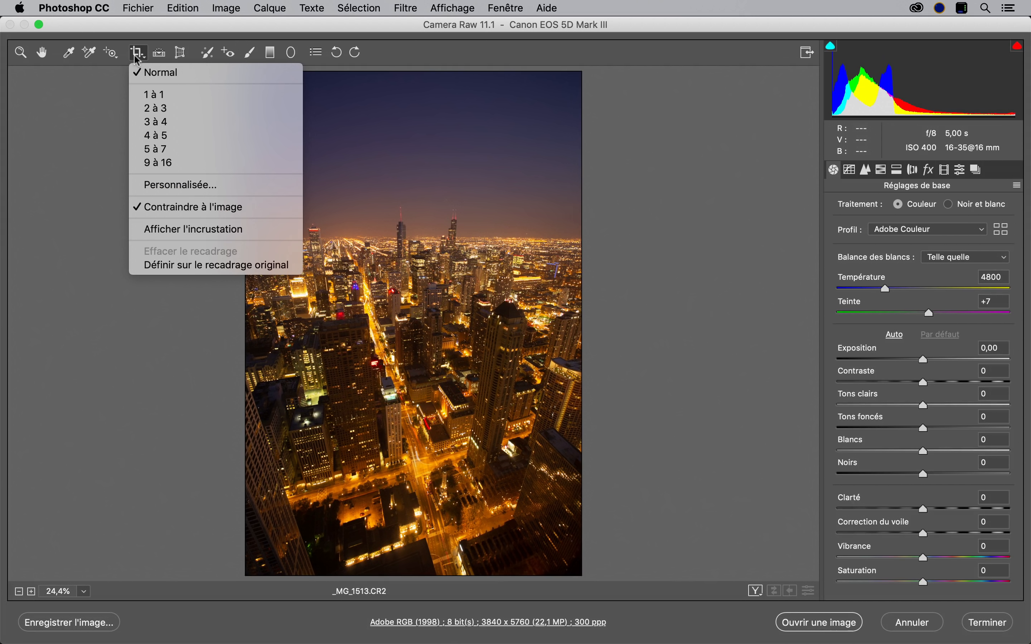
pyautogui.click(137, 143)
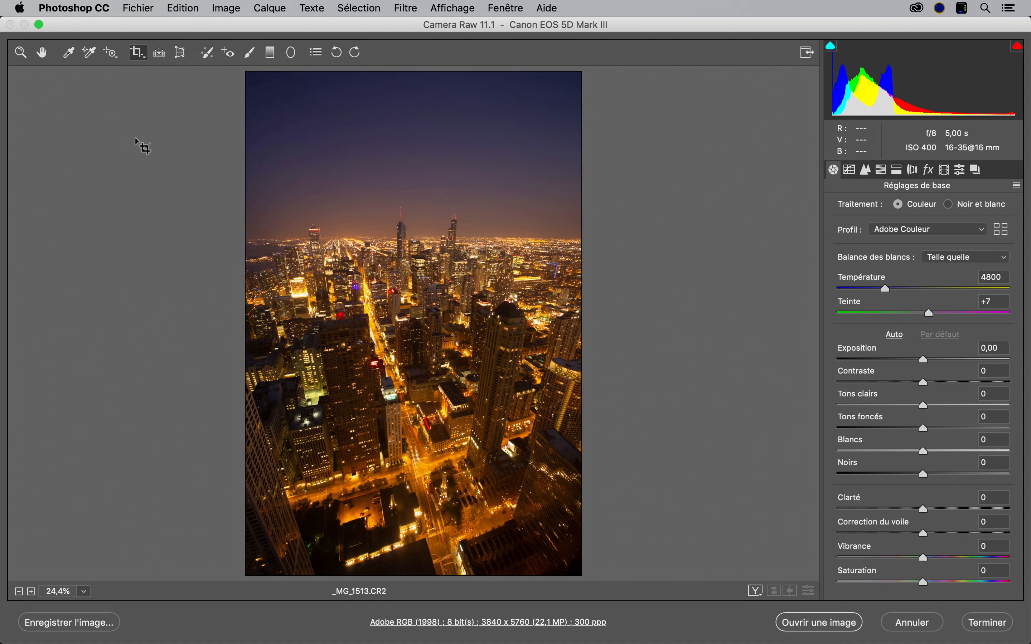
pyautogui.moveTo(249, 159); pyautogui.dragTo(637, 567)
pyautogui.moveTo(513, 499); pyautogui.dragTo(514, 507)
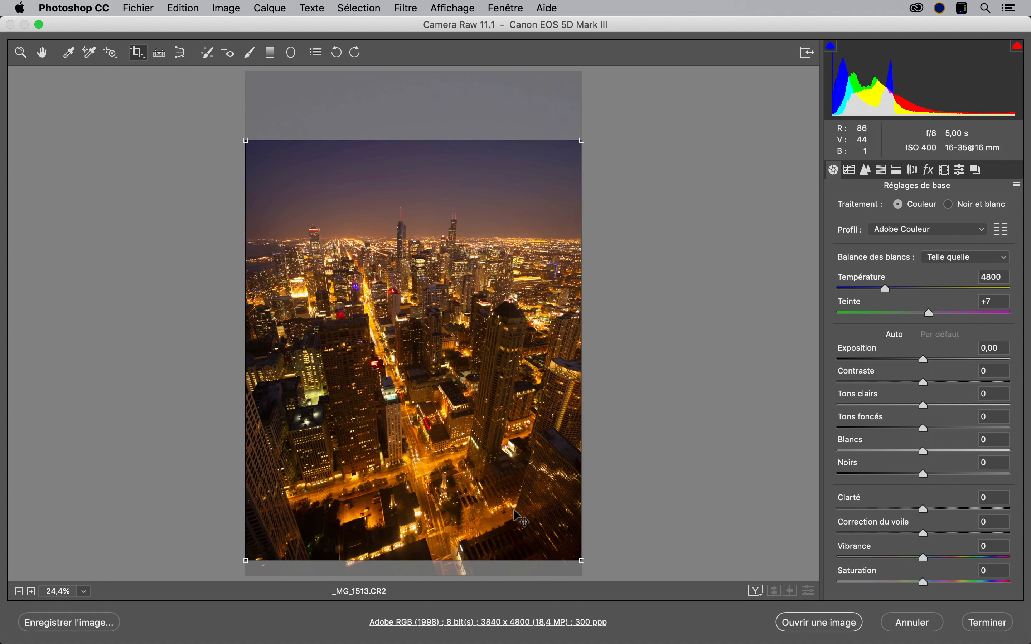
pyautogui.press('z')
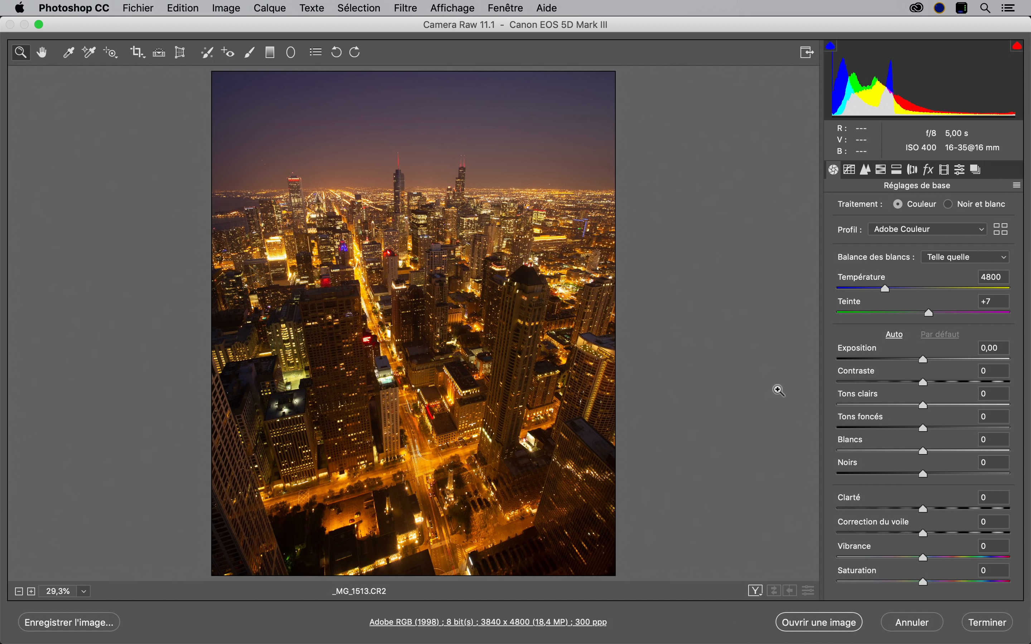
# Step: Apply the Beboy Bonus HK 4 preset from Beboy Presets Pack 5 to the photo
pyautogui.click(959, 170)
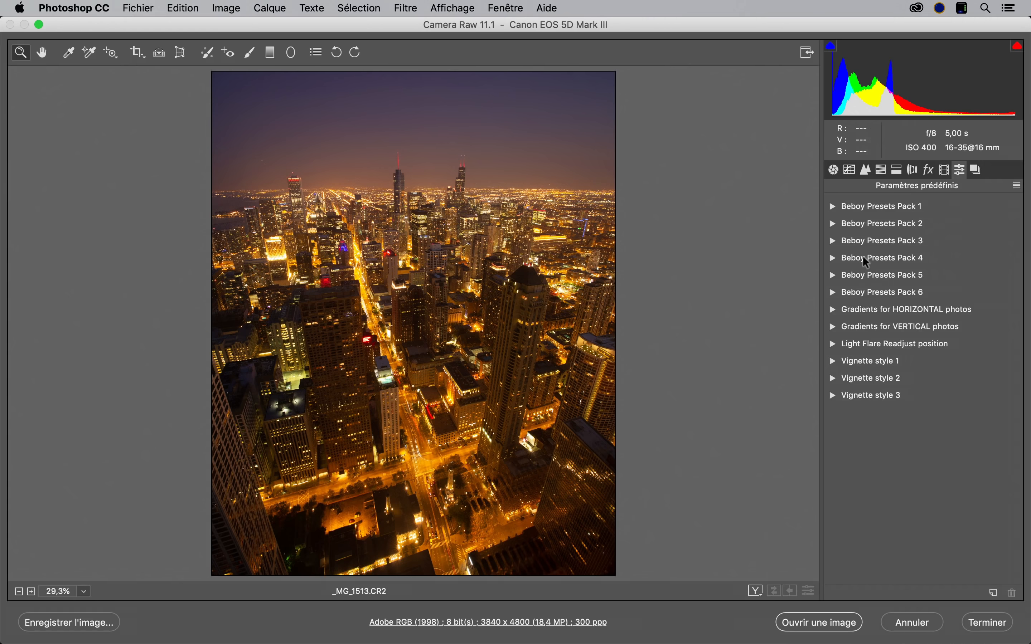
pyautogui.click(833, 274)
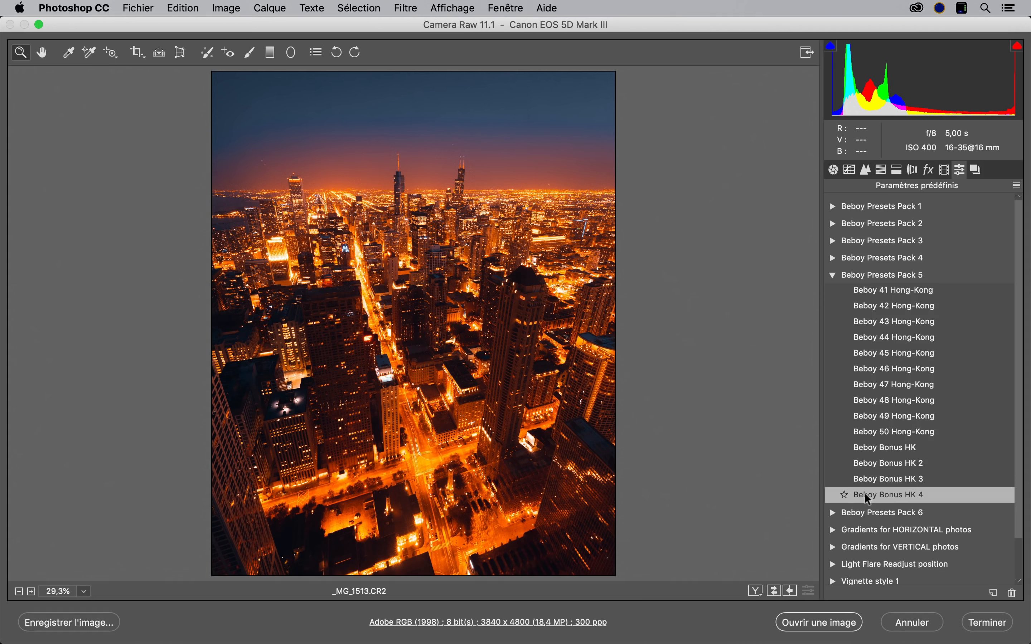
pyautogui.click(868, 497)
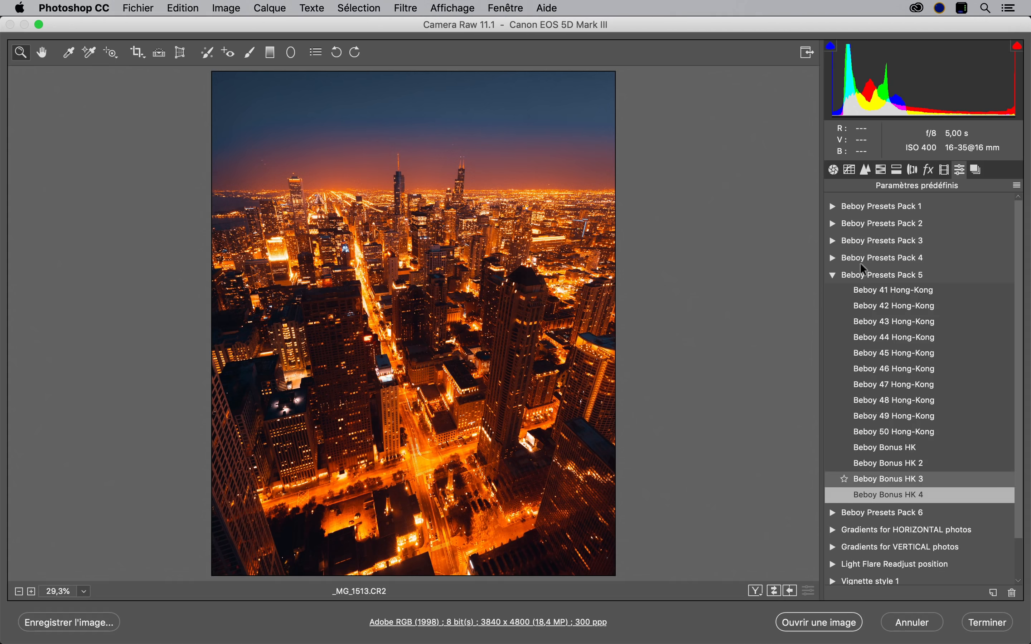
# Step: Adjust the basic settings to temperature 3050 and exposure +0,90 with the Adobe Eclatant profile
pyautogui.click(834, 170)
pyautogui.moveTo(880, 288); pyautogui.dragTo(853, 291)
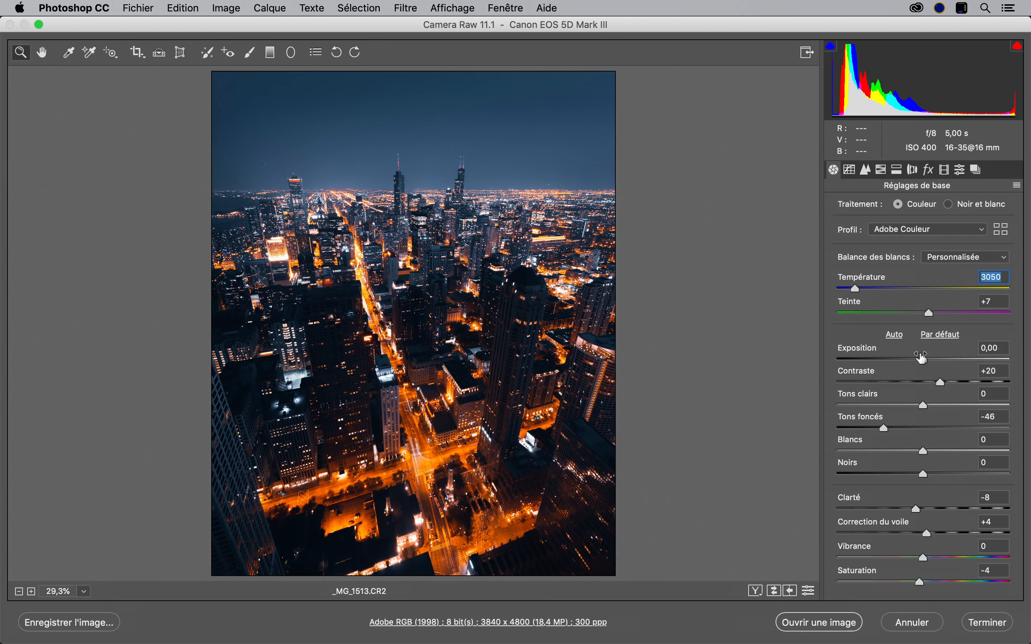
pyautogui.moveTo(924, 360); pyautogui.dragTo(940, 359)
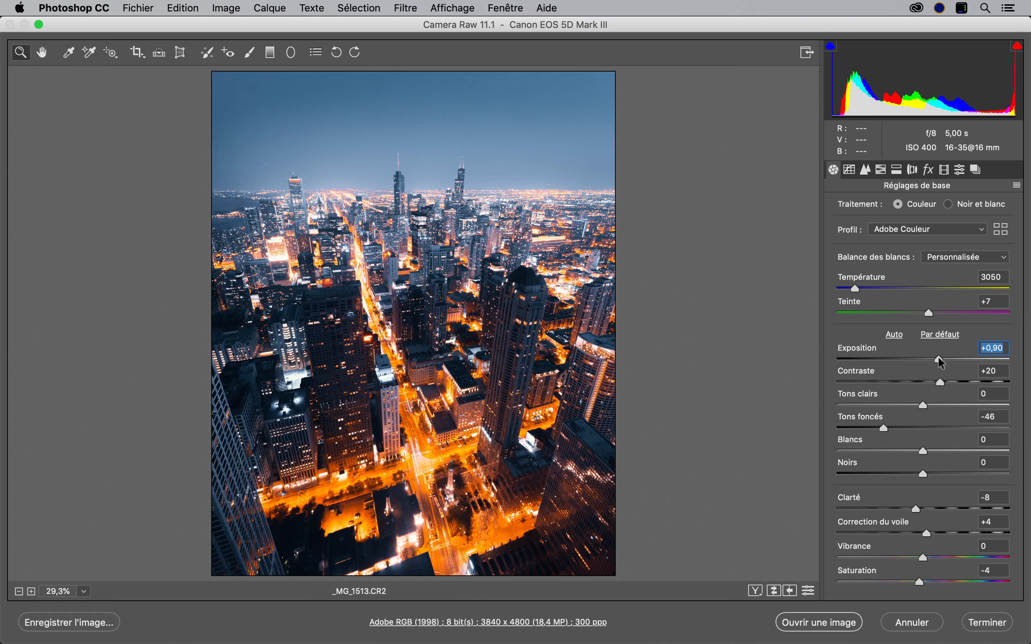
pyautogui.click(953, 232)
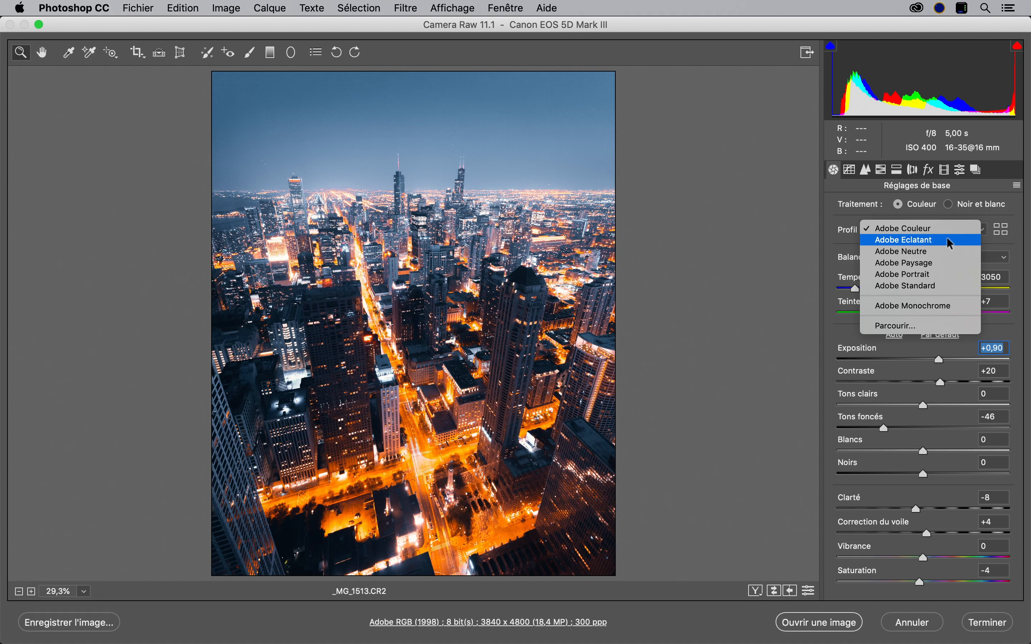
pyautogui.click(948, 239)
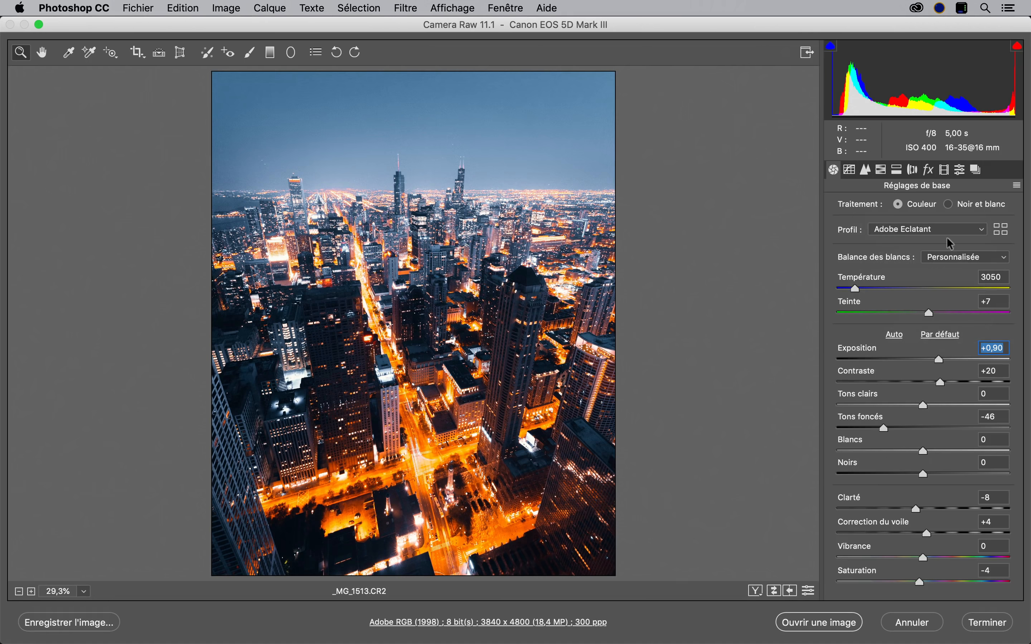
# Step: Darken the sky with the A Top Darken +++ preset from Gradients for VERTICAL photos
pyautogui.click(961, 170)
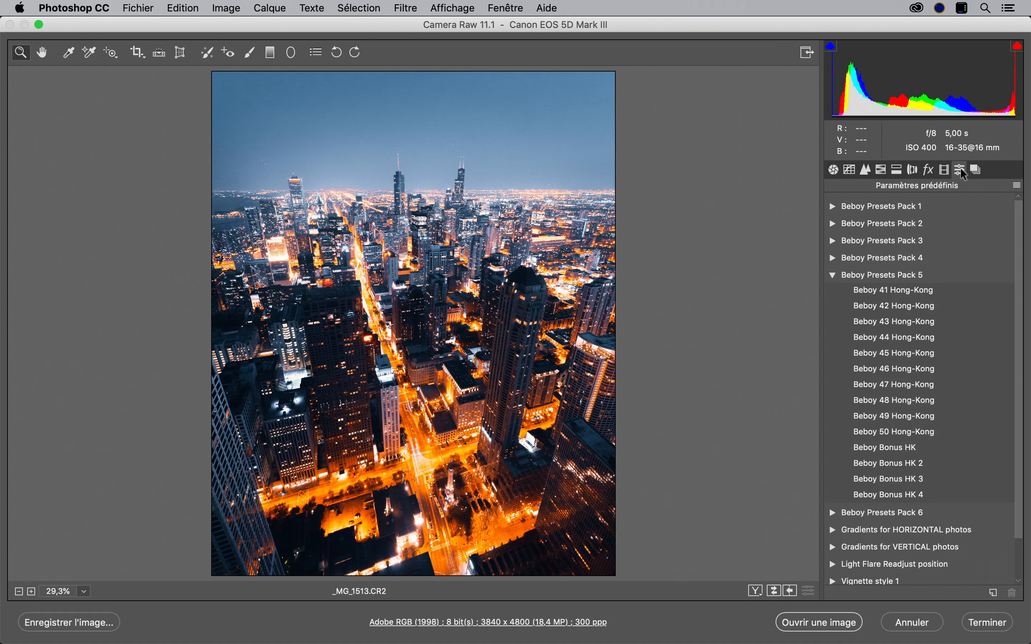
pyautogui.click(833, 548)
pyautogui.scroll(-5, 832, 545)
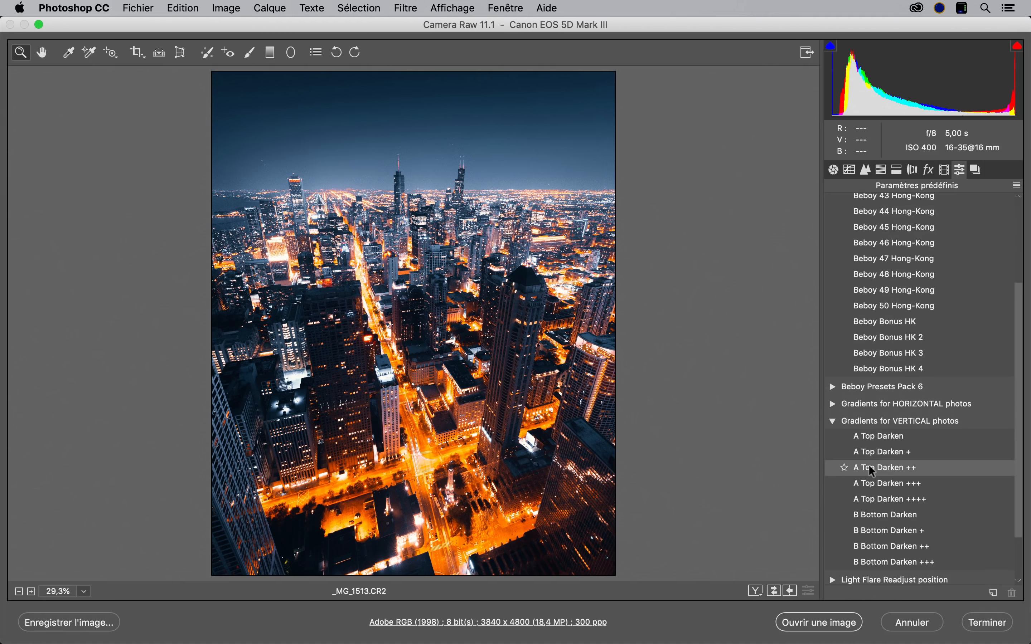
pyautogui.click(870, 478)
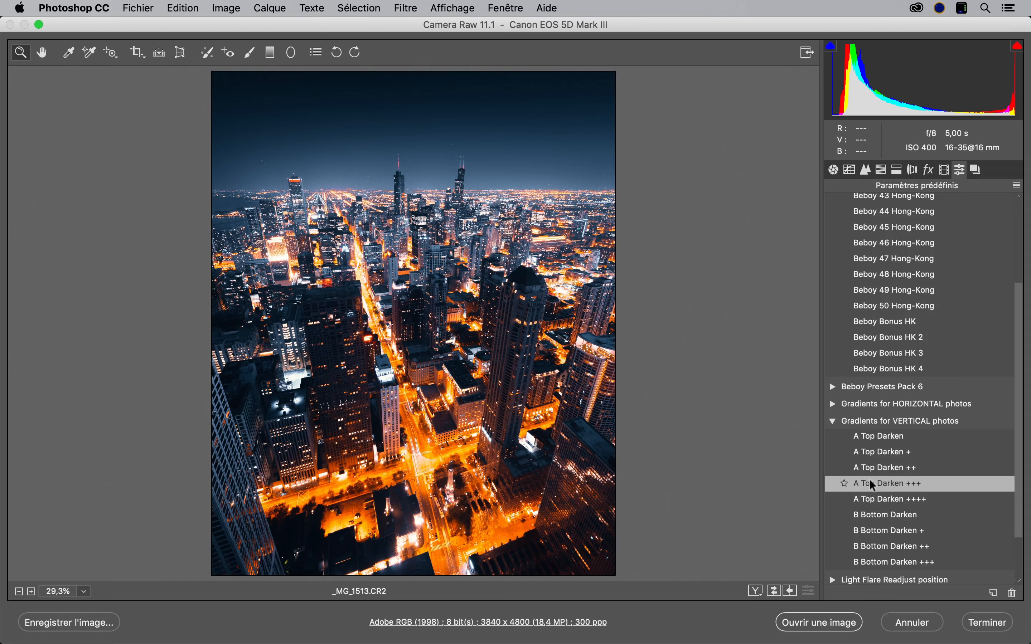
# Step: Add the Light Flare Rain Forest - warm preset from the Light Flare Readjust position group
pyautogui.scroll(-3, 870, 478)
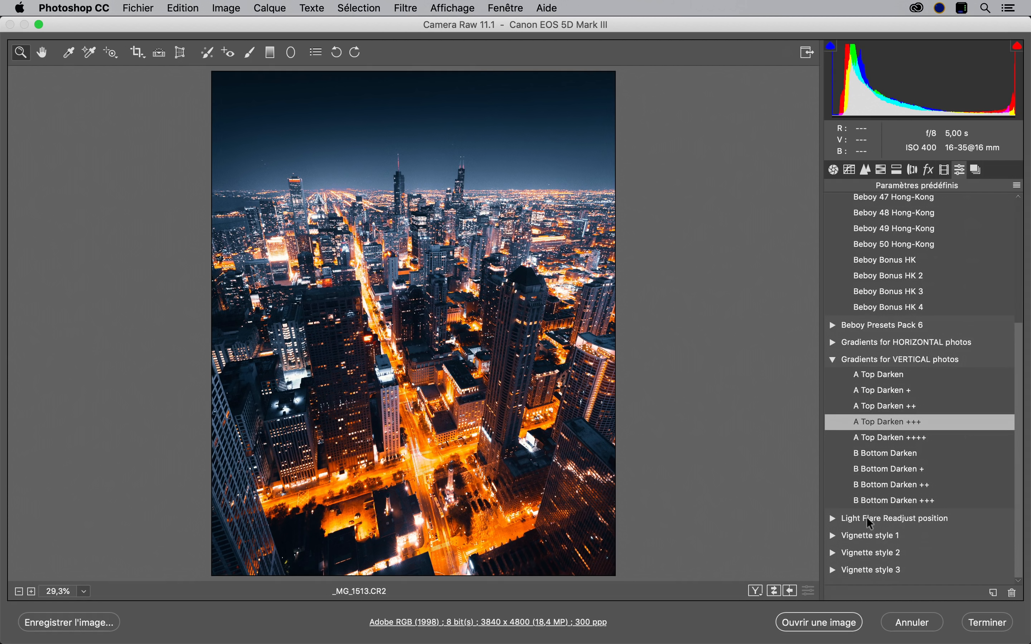
pyautogui.click(833, 517)
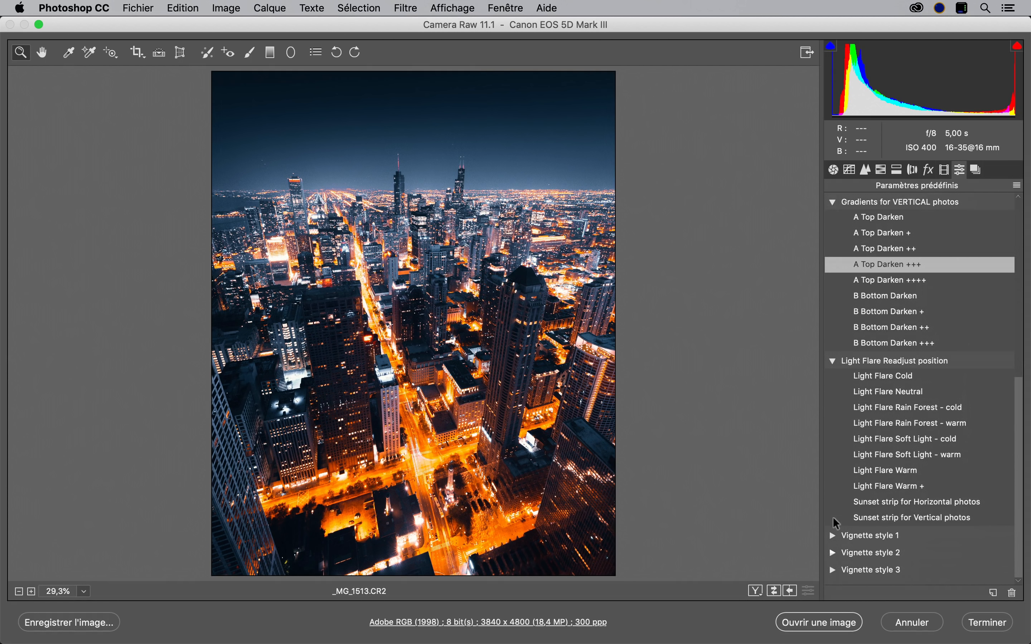
pyautogui.click(898, 421)
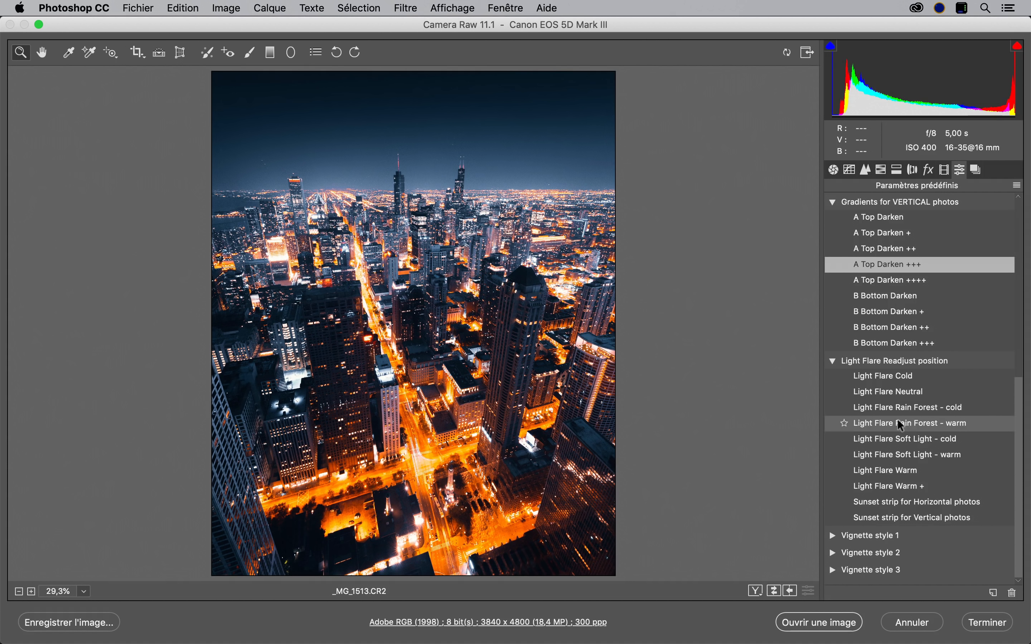
pyautogui.click(899, 421)
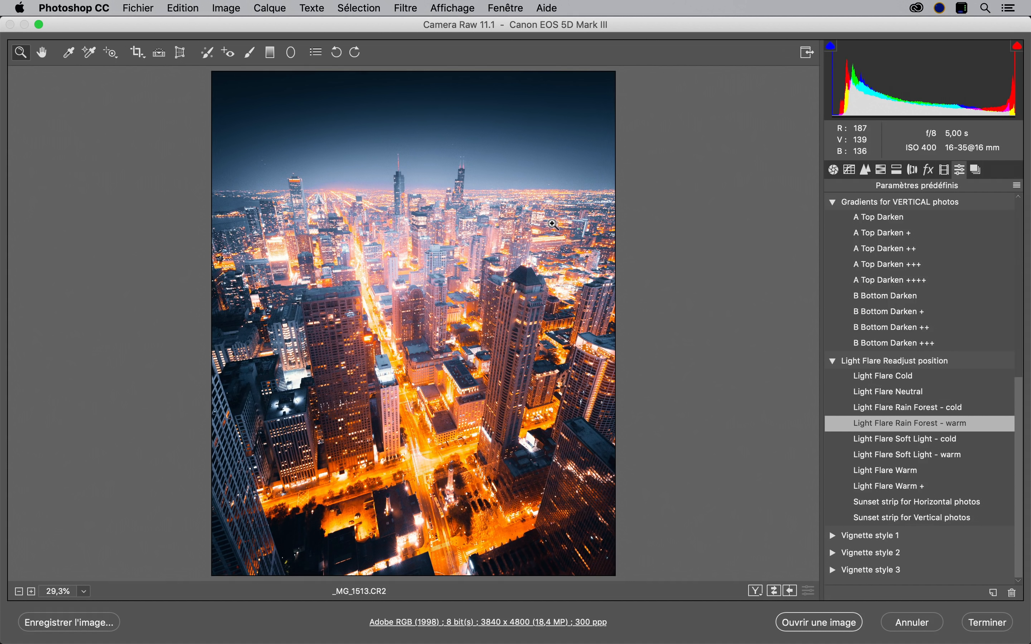
# Step: Reposition the light flare's radial filter from the photo's centre to its lower edge, slightly right of the middle, and leave the filter tool
pyautogui.click(291, 52)
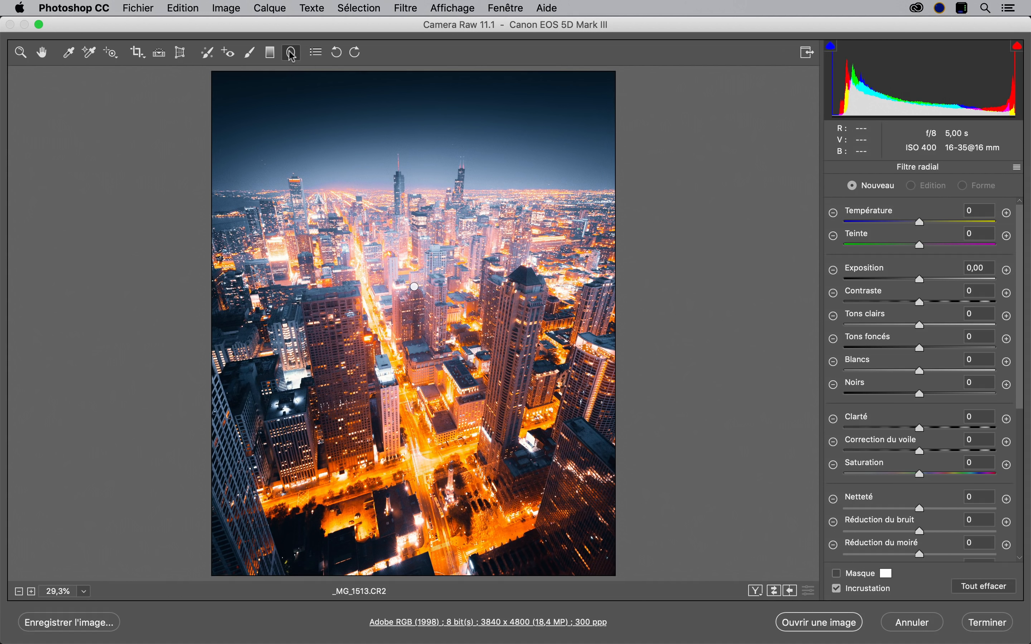
pyautogui.moveTo(414, 287); pyautogui.dragTo(486, 578)
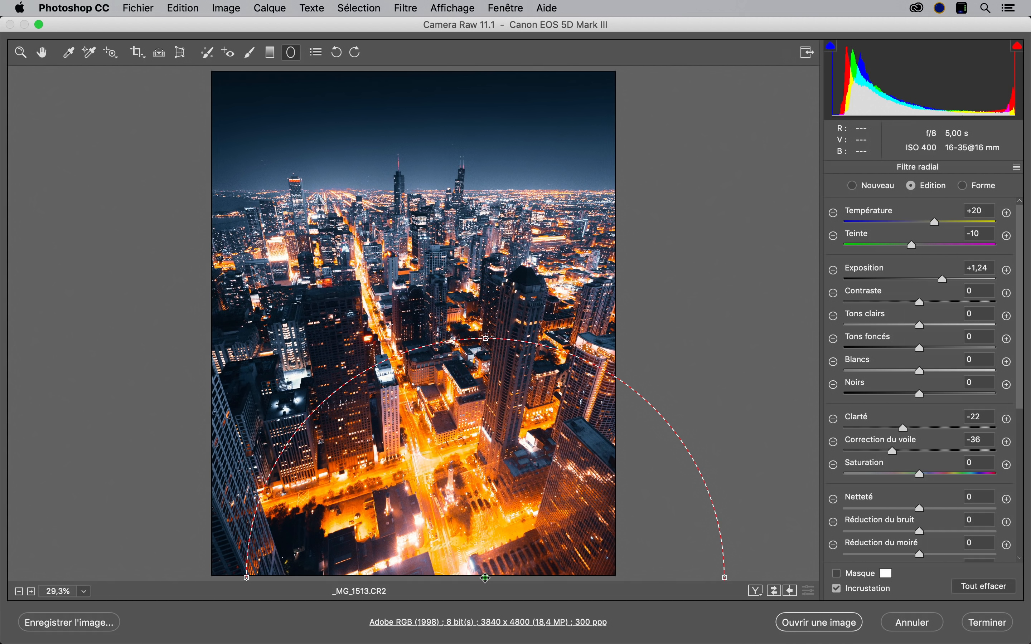
pyautogui.press('n')
pyautogui.press('z')
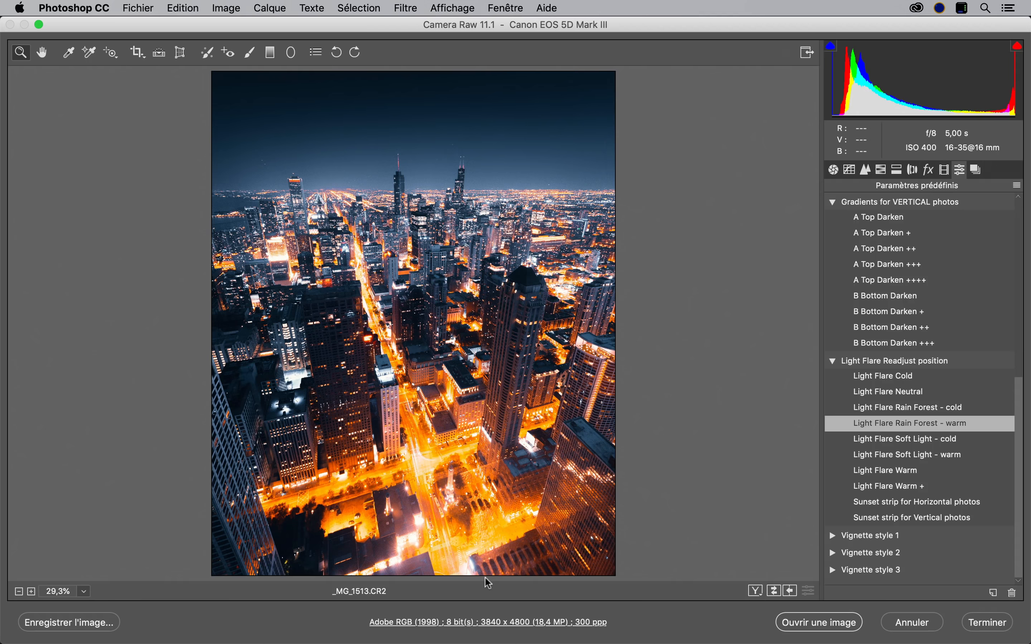
# Step: Reset the local correction settings and draw a slanted graduated filter from the photo's upper-left corner down to the lower-left street
pyautogui.click(269, 54)
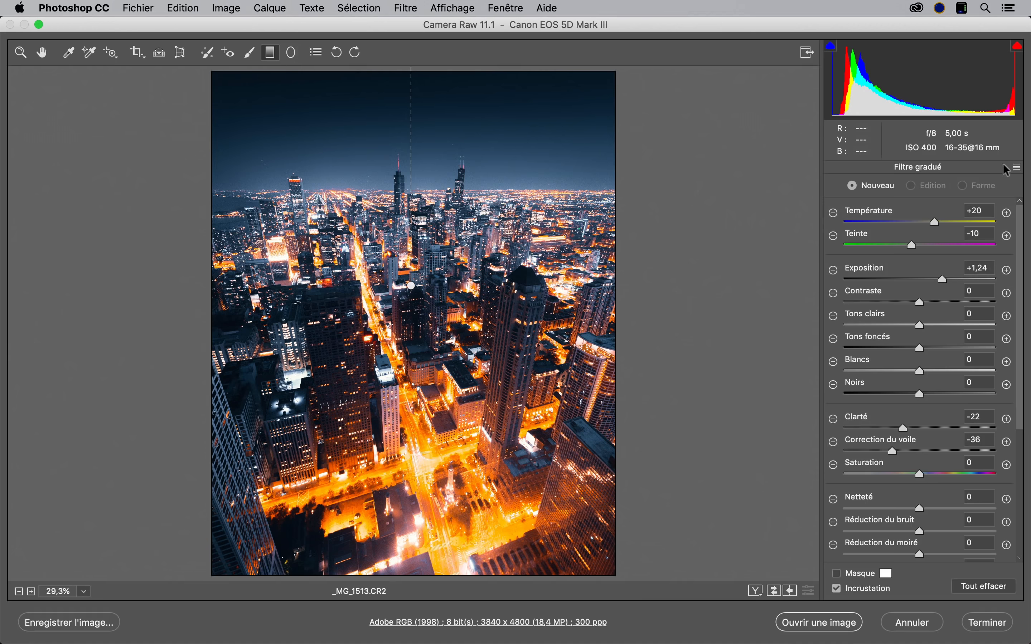
pyautogui.click(1017, 168)
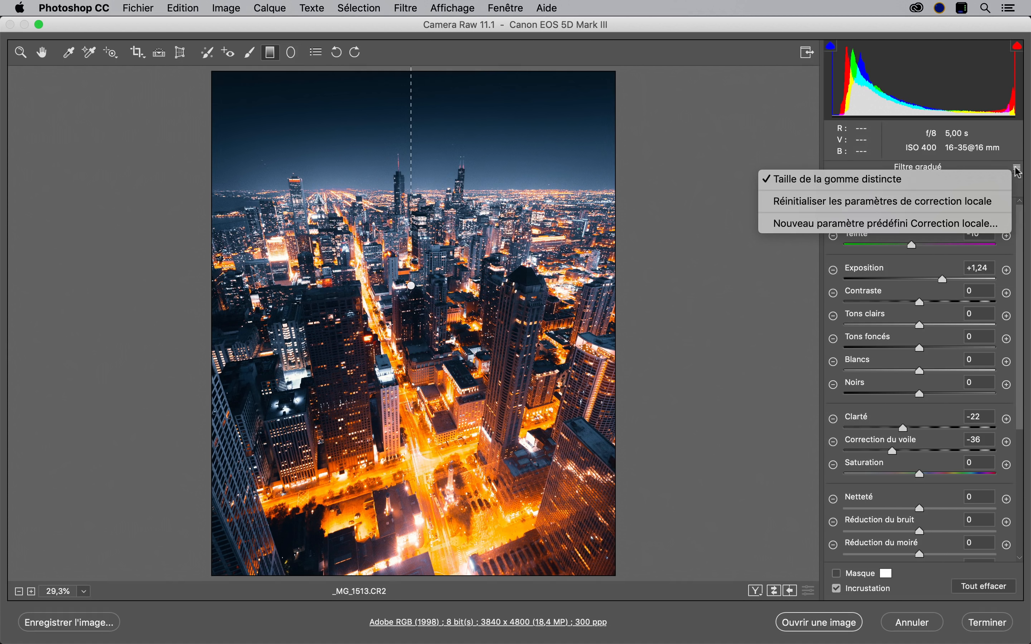
pyautogui.click(996, 200)
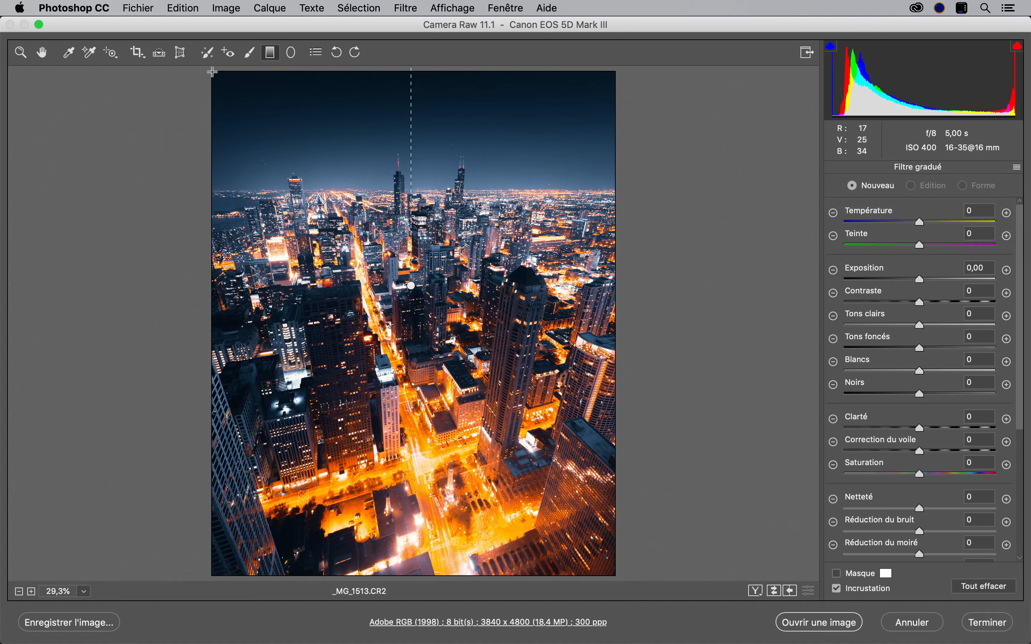
pyautogui.moveTo(213, 73); pyautogui.dragTo(326, 496)
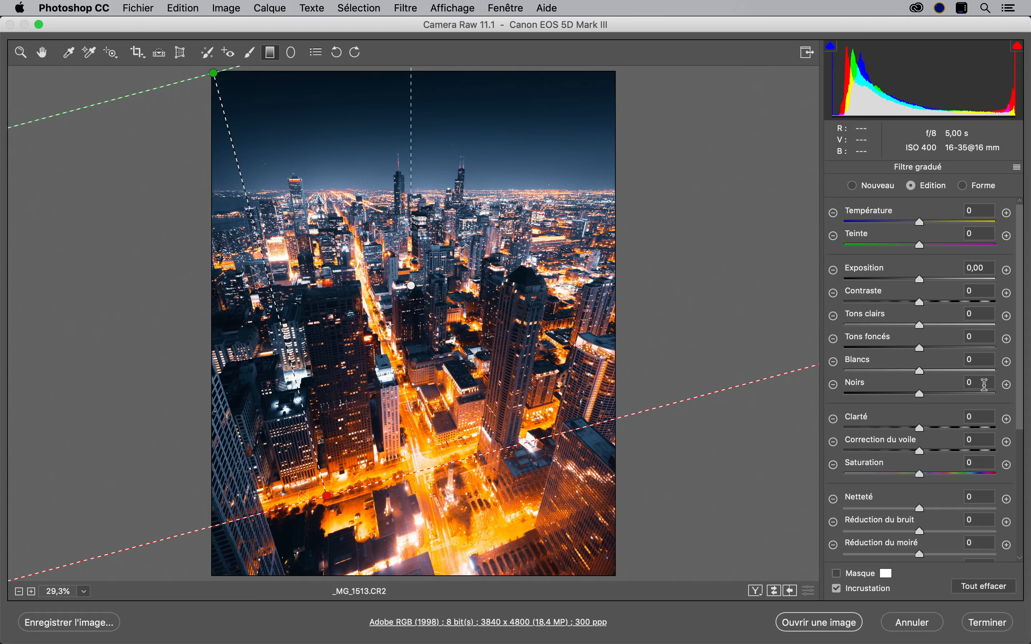
# Step: Open the colour picker for the new graduated filter and place it clear of the photo
pyautogui.scroll(-10, 984, 385)
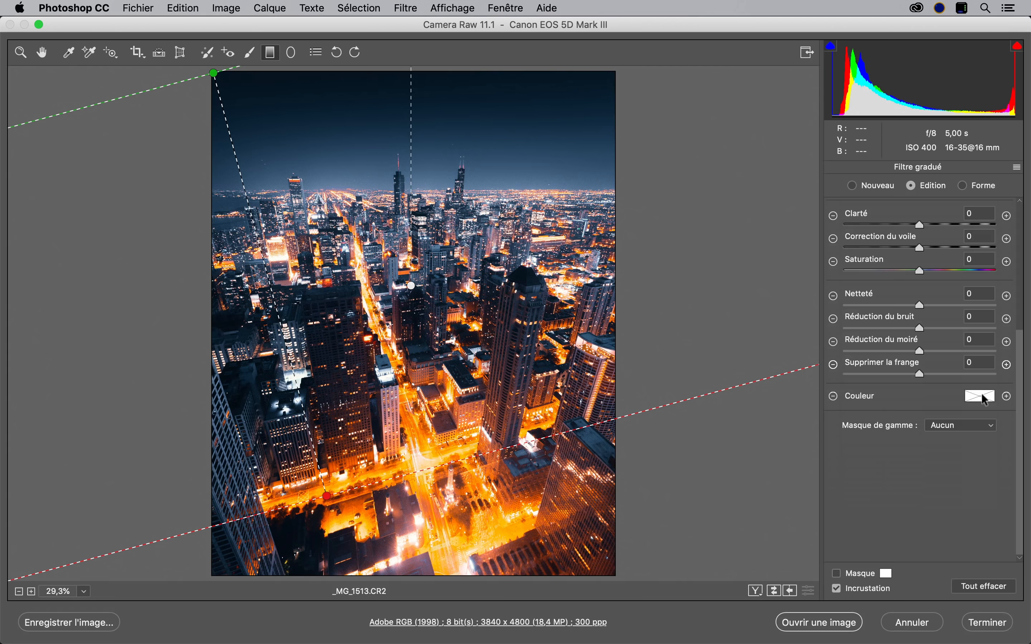
pyautogui.click(982, 398)
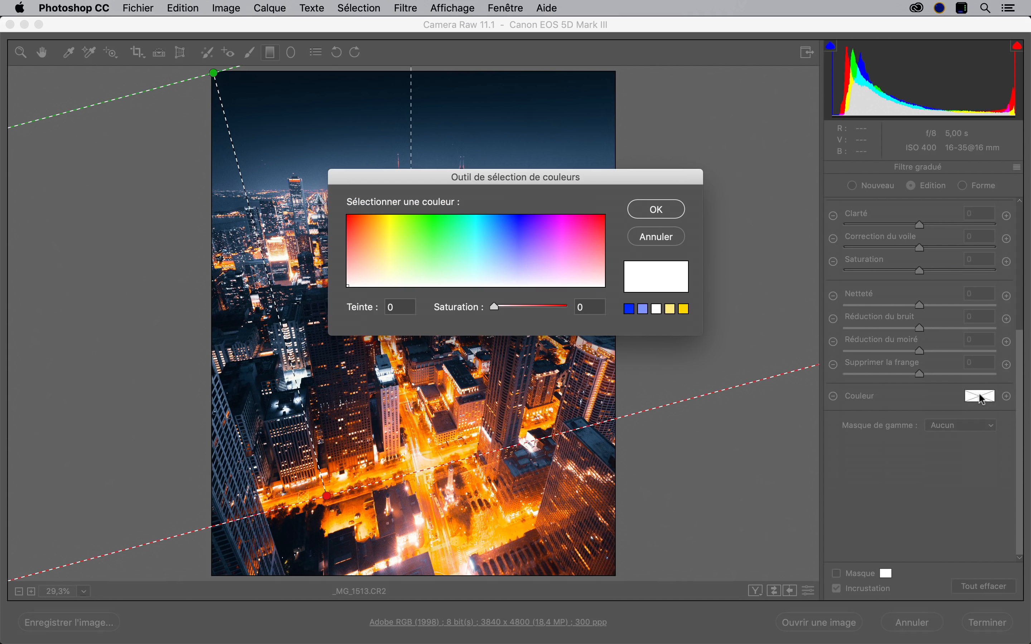
pyautogui.moveTo(494, 174); pyautogui.dragTo(796, 242)
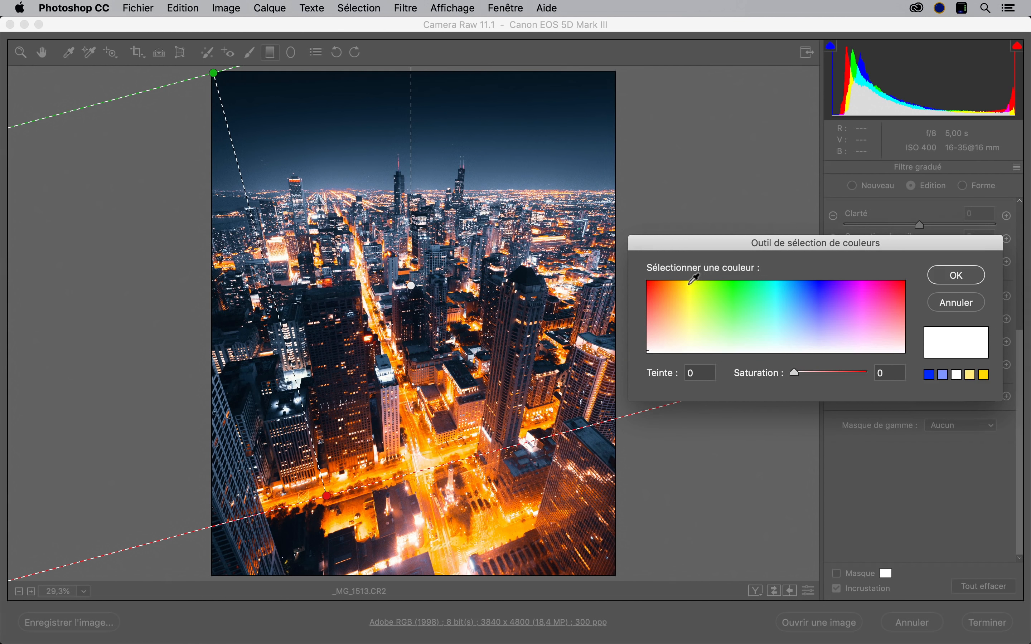
# Step: Try tinting the graduated filter magenta (hue 300, saturation 100) and yellow (hue 50, saturation 100)
pyautogui.click(663, 297)
pyautogui.moveTo(663, 297); pyautogui.dragTo(862, 281)
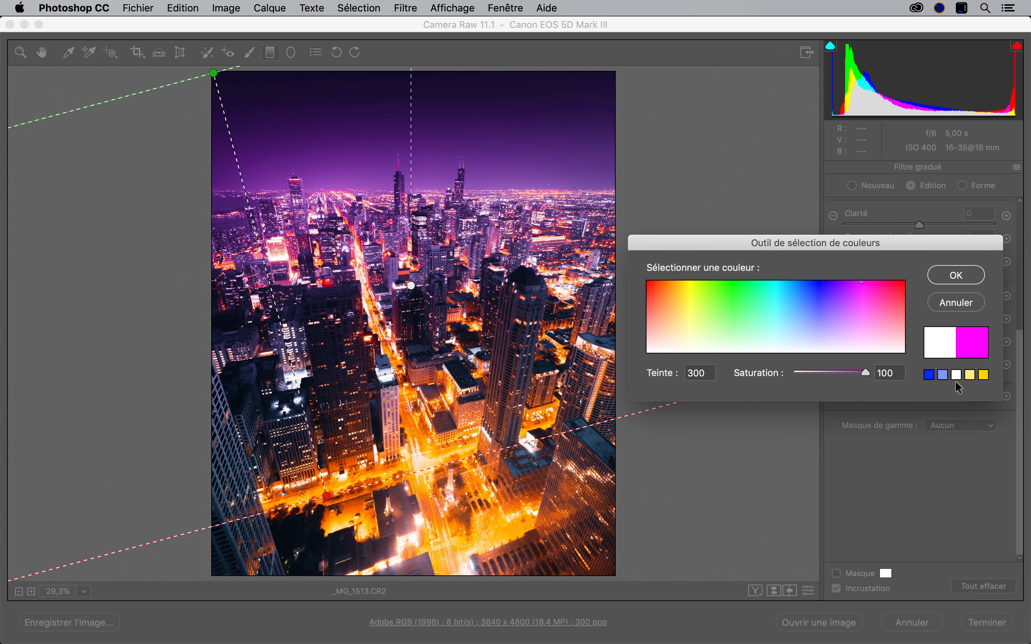
pyautogui.click(984, 375)
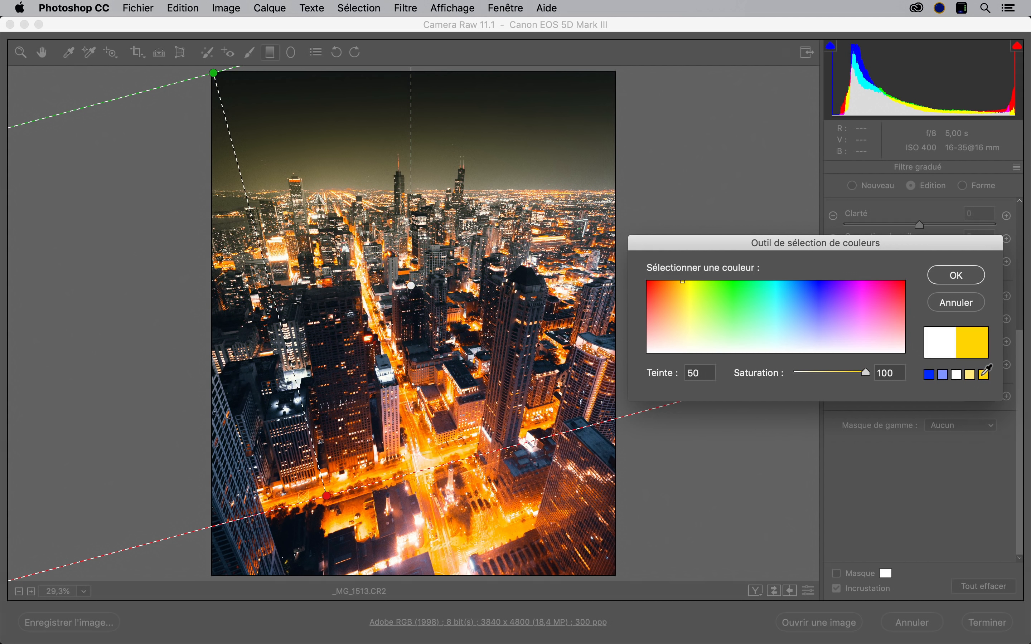
# Step: Tint the graduated filter light blue with hue 230 and saturation 50, and deselect it ready for a new filter
pyautogui.click(943, 374)
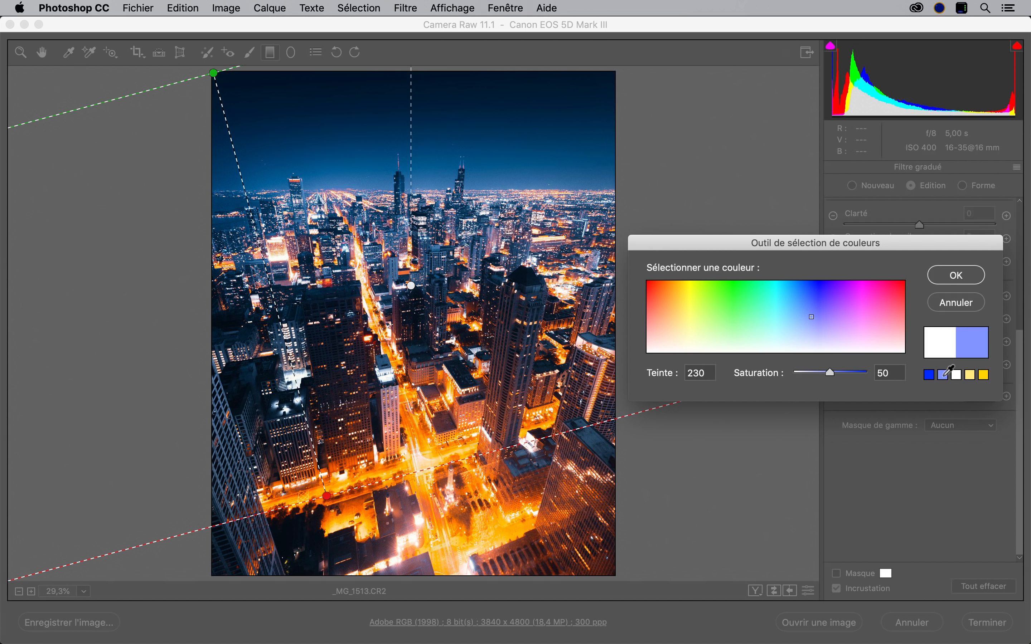
pyautogui.click(961, 278)
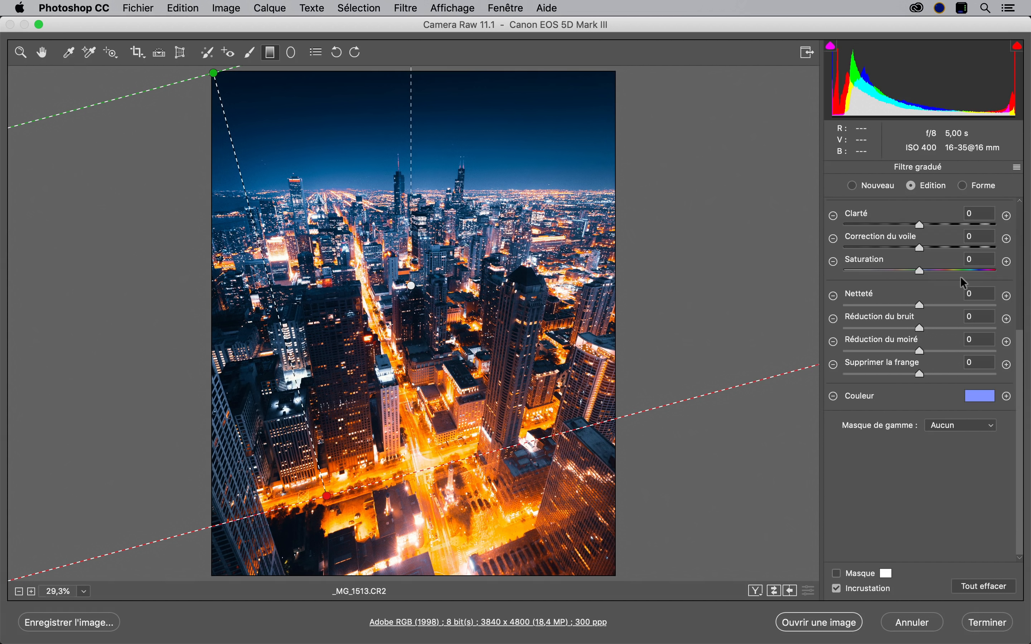
pyautogui.press('n')
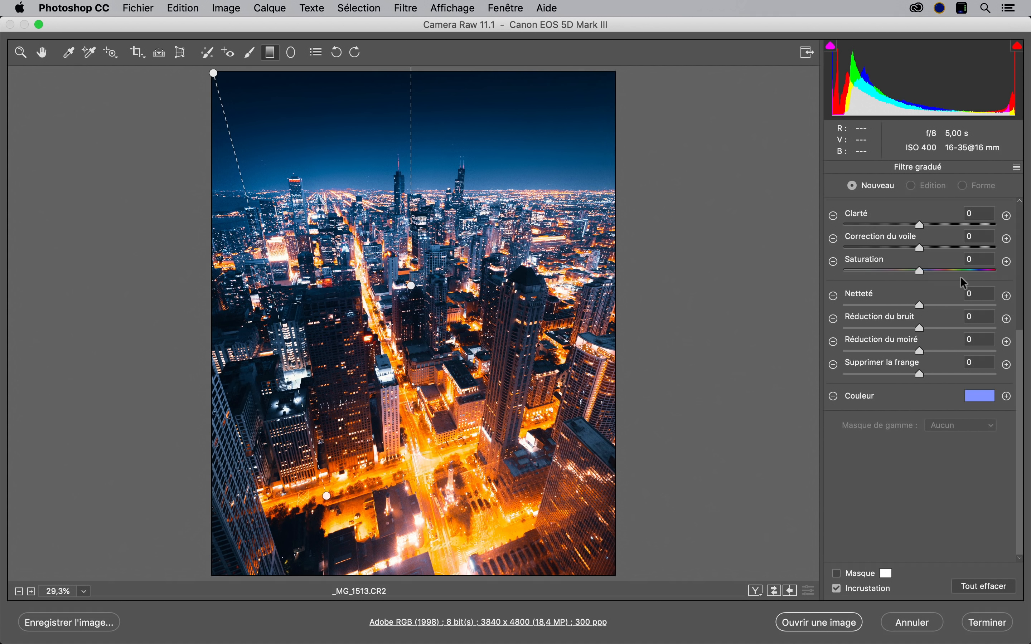
# Step: Leave the graduated filter tool and apply the "1 Vignette" preset from the Vignette style 1 group
pyautogui.press('z')
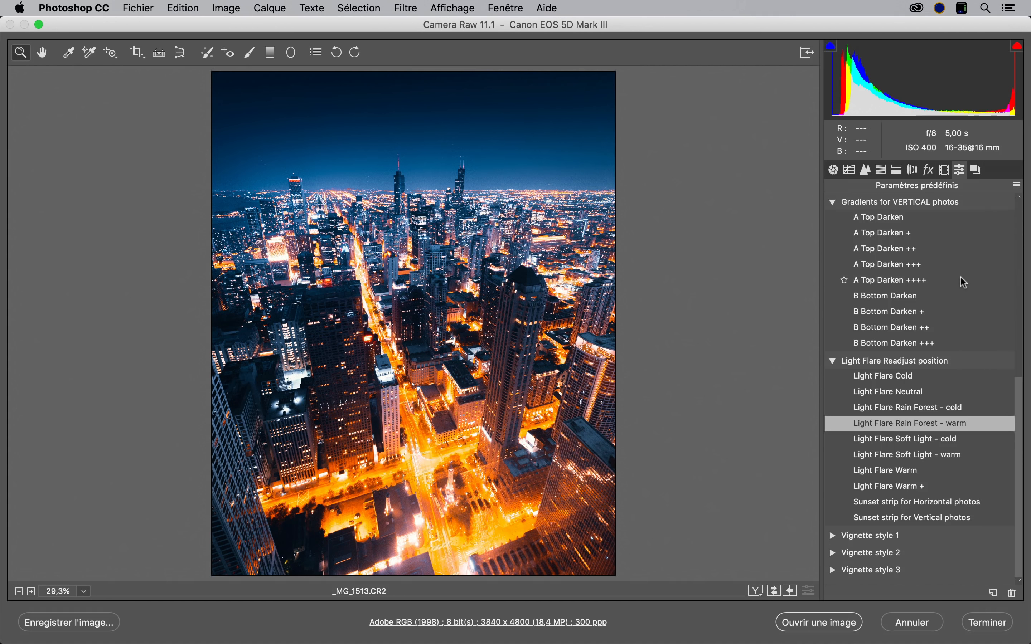
pyautogui.click(833, 537)
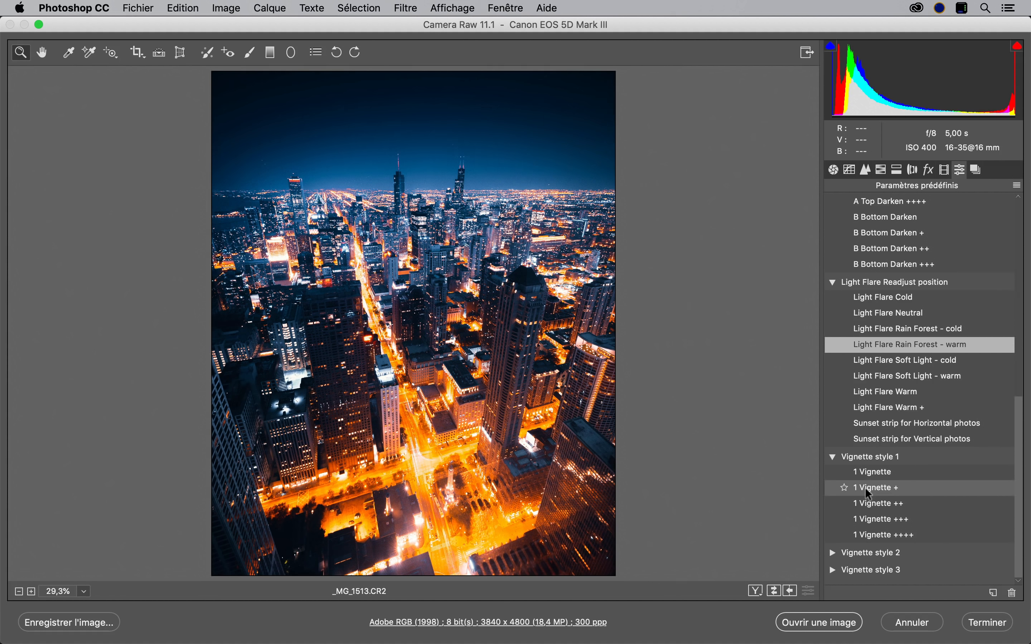
pyautogui.click(868, 473)
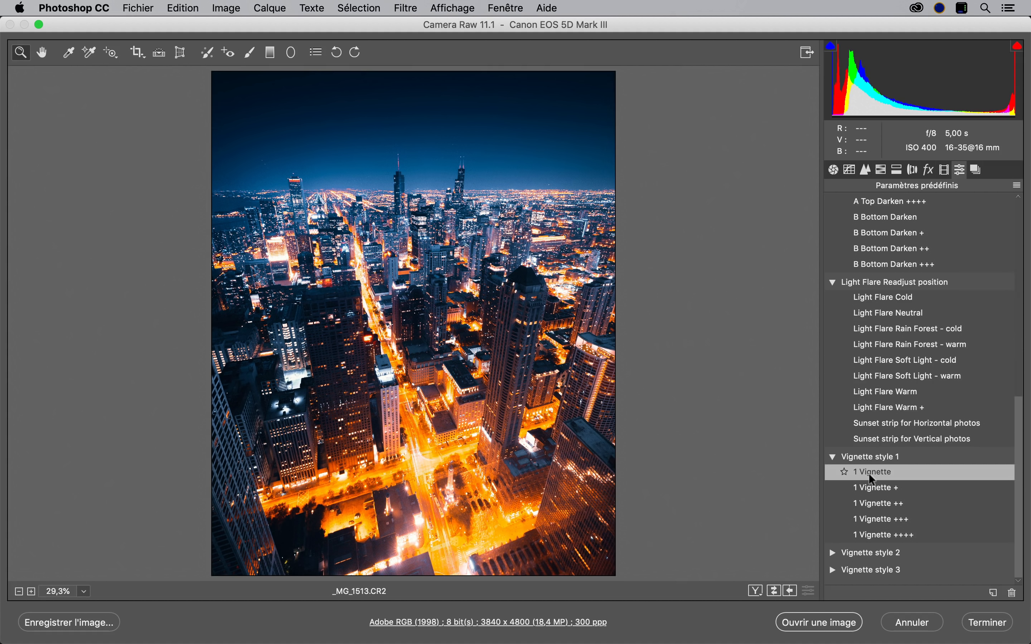
# Step: Collapse the expanded preset groups, from Vignette style 1 and Light Flare Readjust position up to Beboy Presets Pack 5
pyautogui.click(833, 458)
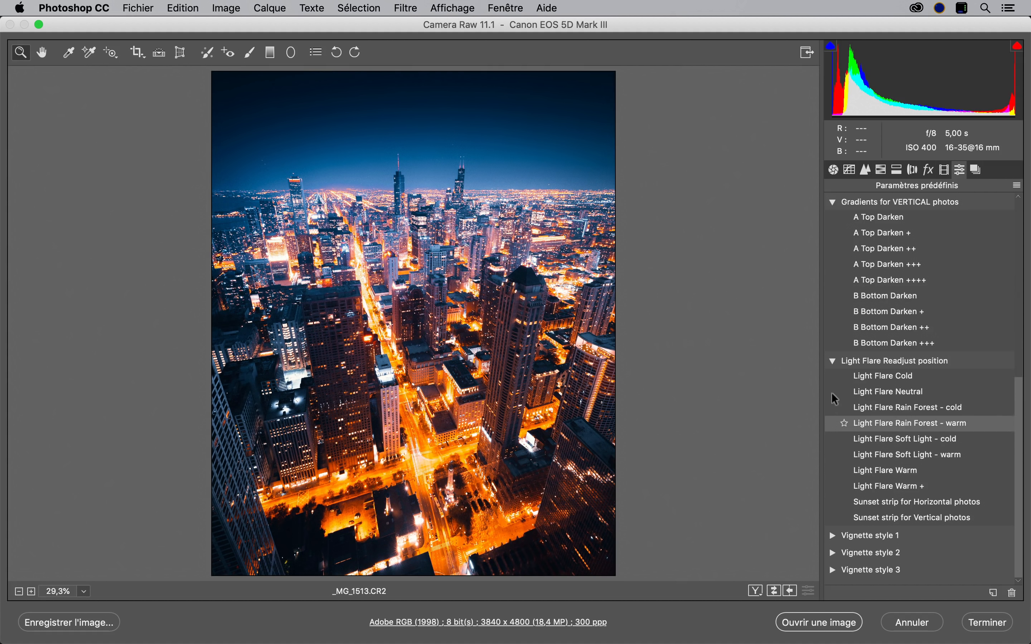
pyautogui.click(832, 360)
pyautogui.click(832, 359)
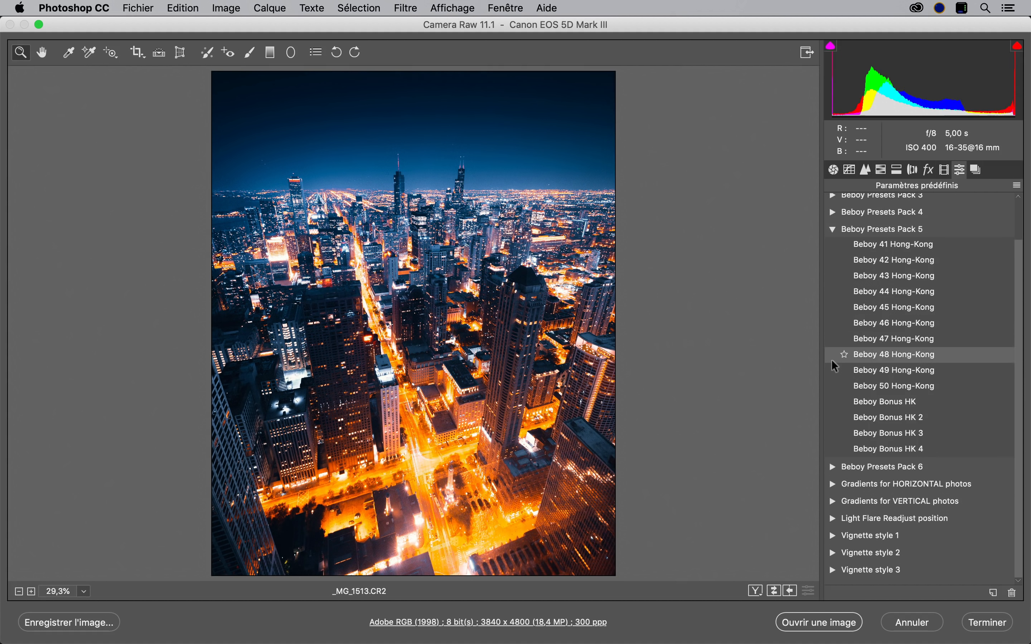
pyautogui.click(831, 228)
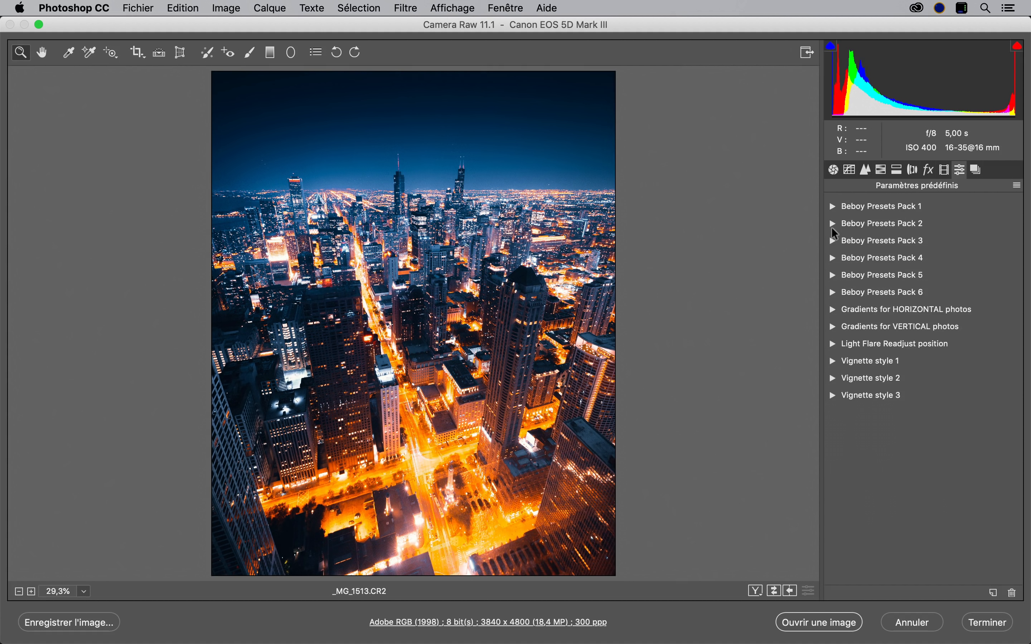
# Step: Compare the edited photo with its original version by switching repeatedly between before and after, ending on the edited version
pyautogui.click(775, 593)
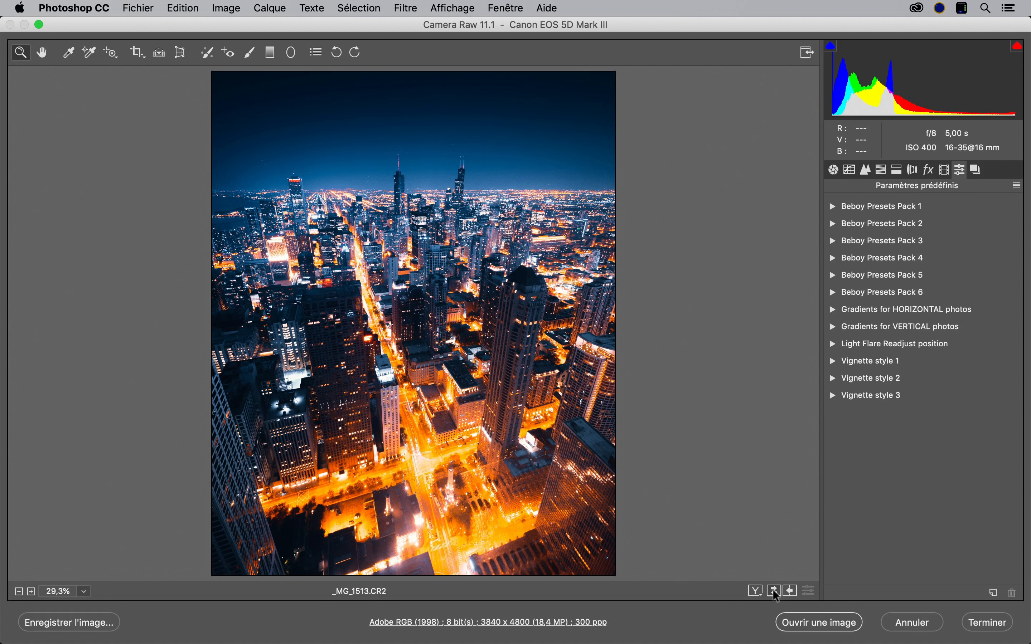
pyautogui.click(775, 594)
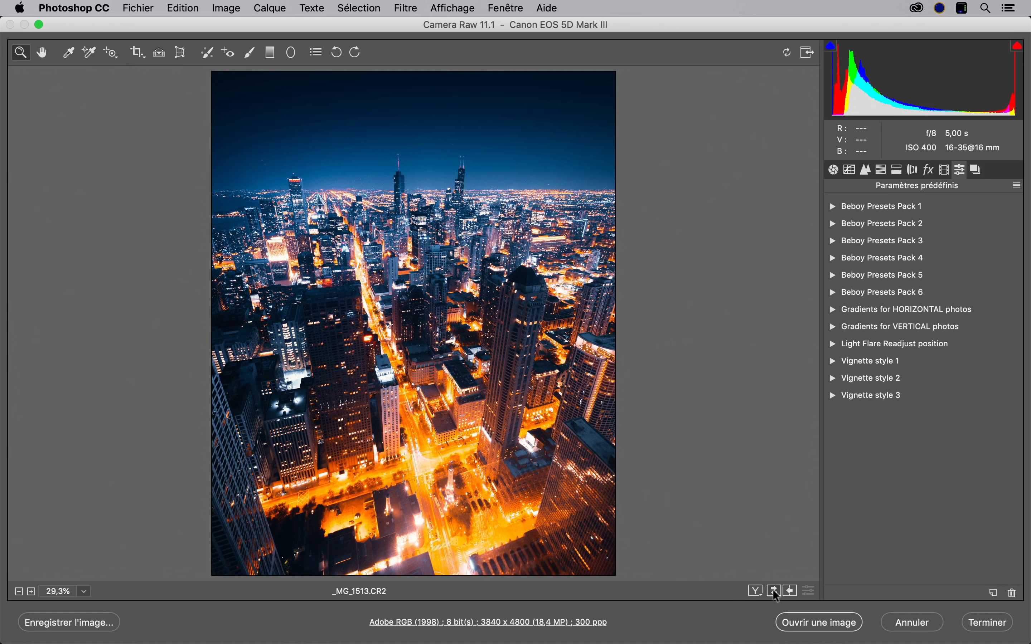
pyautogui.click(775, 593)
pyautogui.click(775, 593)
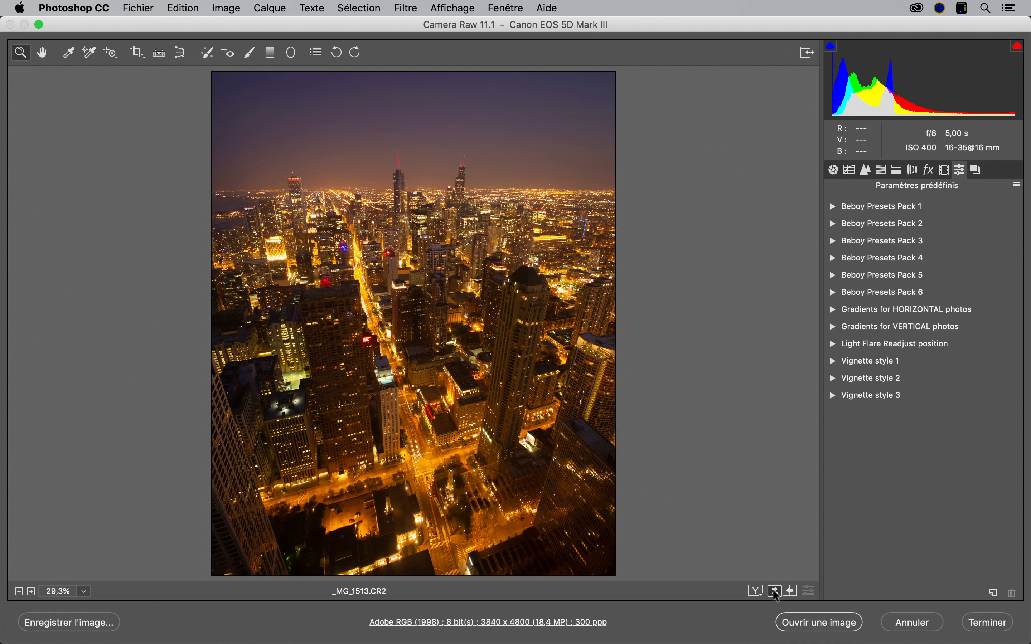
pyautogui.click(775, 593)
pyautogui.click(775, 594)
pyautogui.click(775, 594)
pyautogui.click(775, 593)
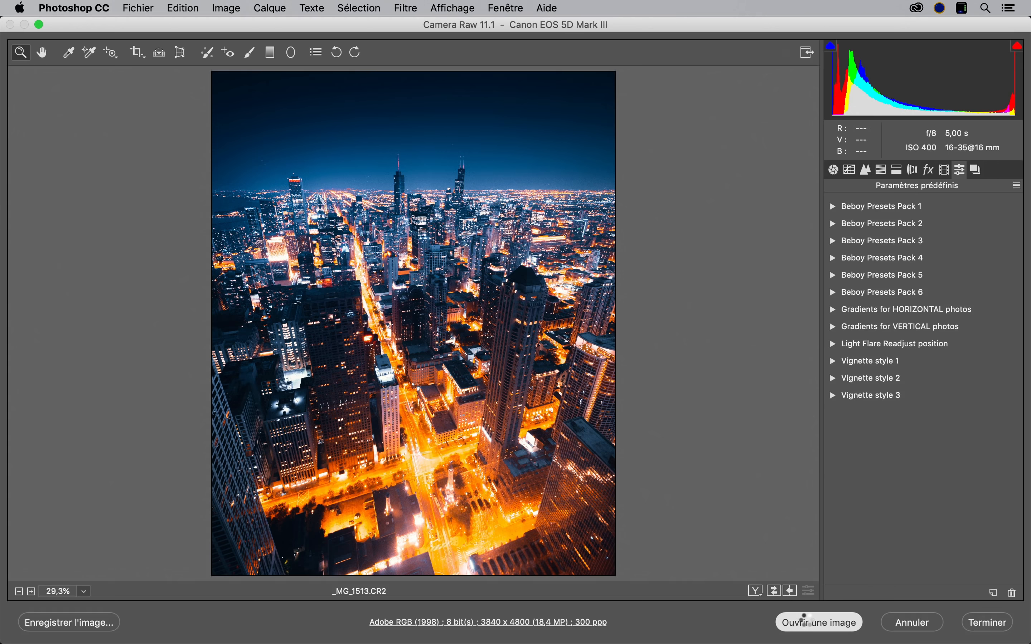
# Step: Open the developed photo as an image in Photoshop and fit it to the window
pyautogui.click(804, 620)
pyautogui.press('super+0')
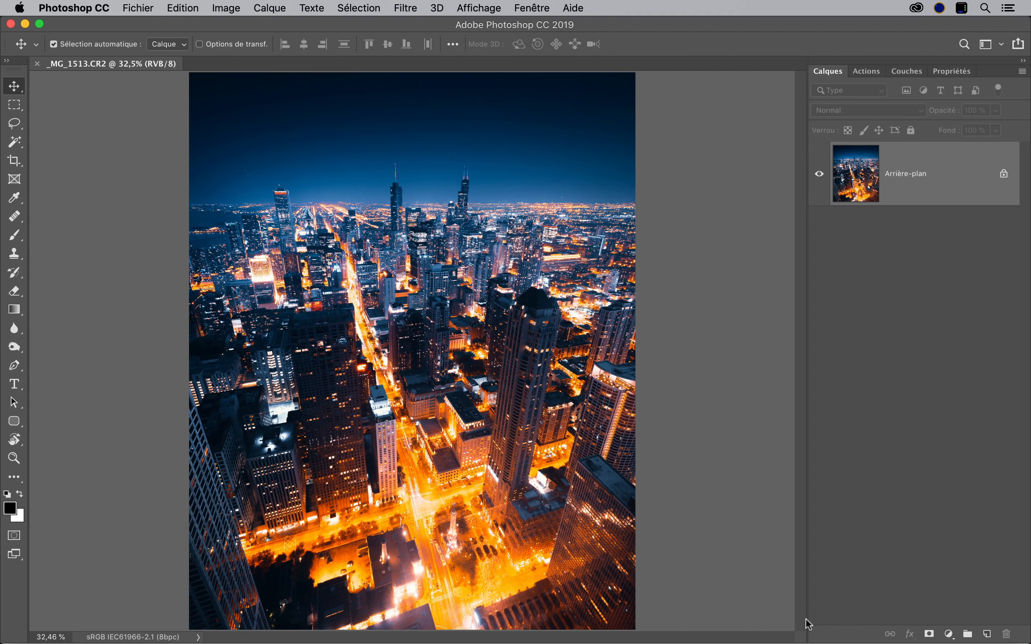